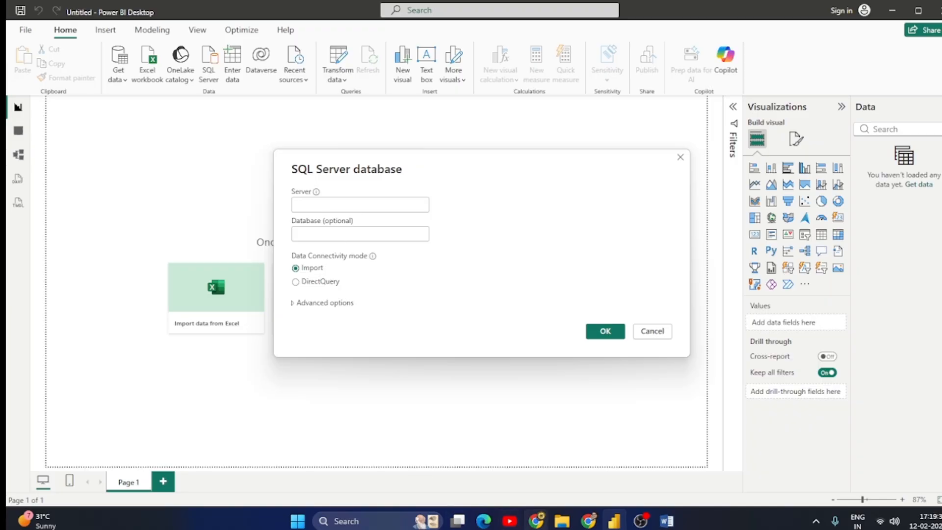
- Open SQL Server Management Studio, connect to the local database engine with Windows Authentication, and start a blank query
left_click(361, 520)
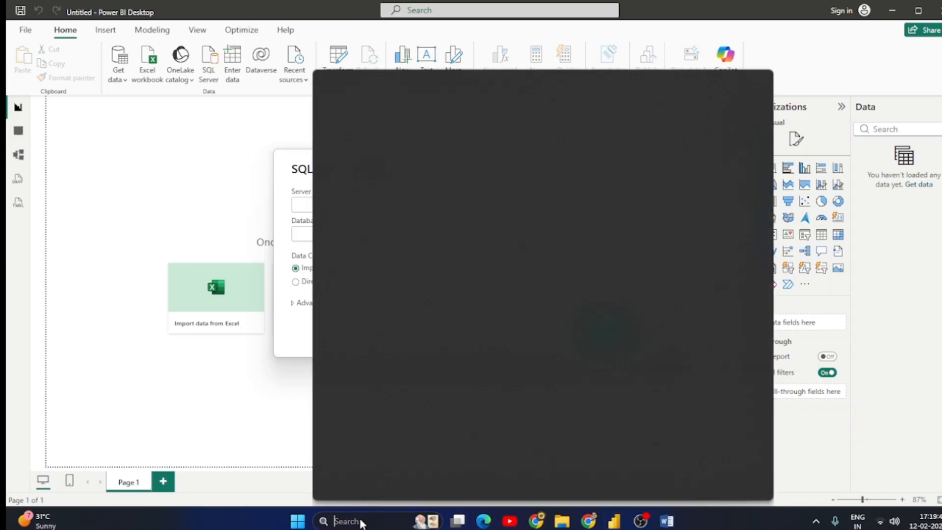
type("sqL Server Manag")
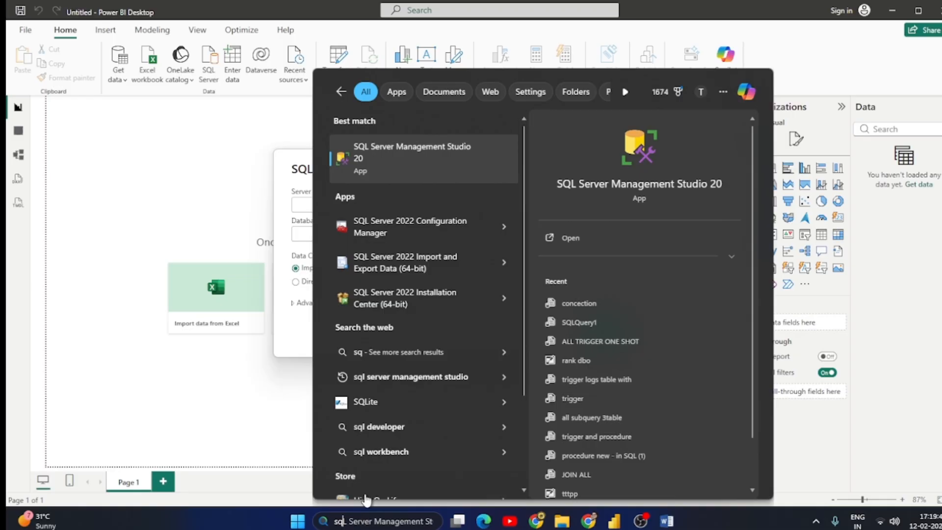
left_click(417, 169)
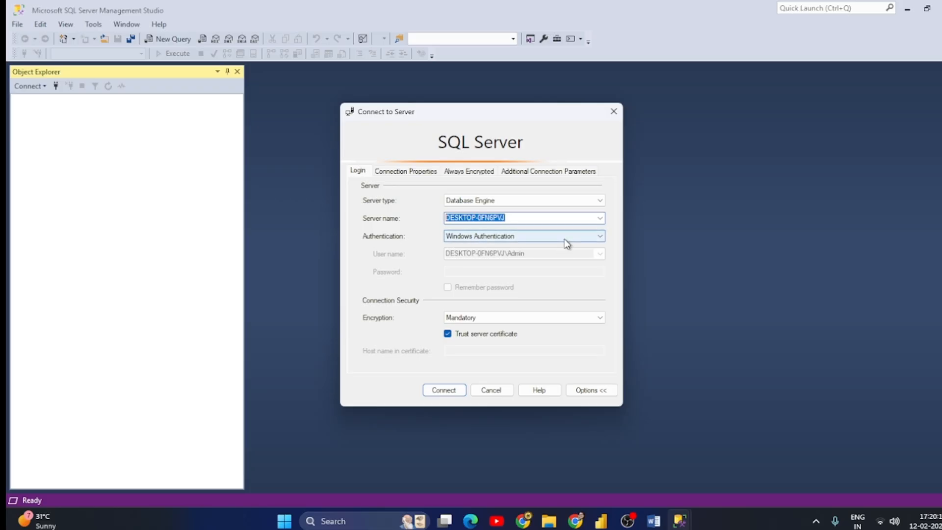
left_click(446, 391)
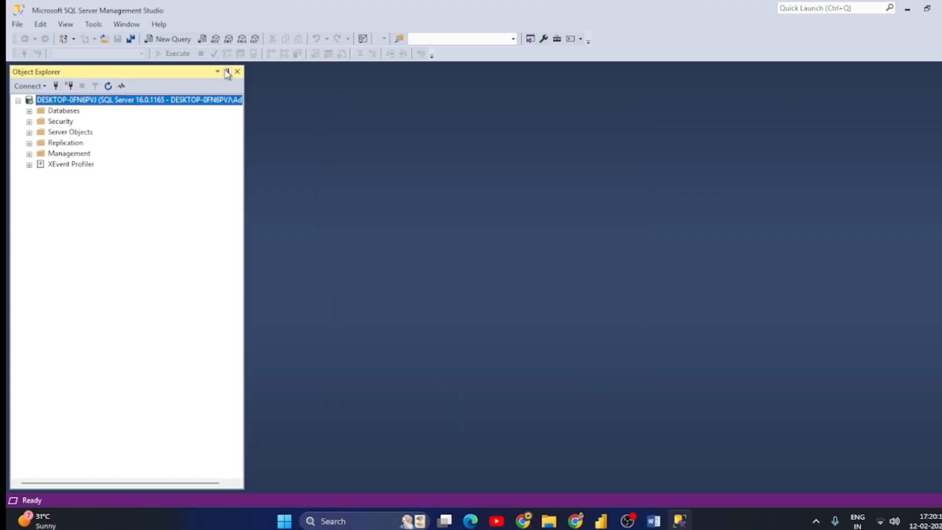
left_click(170, 41)
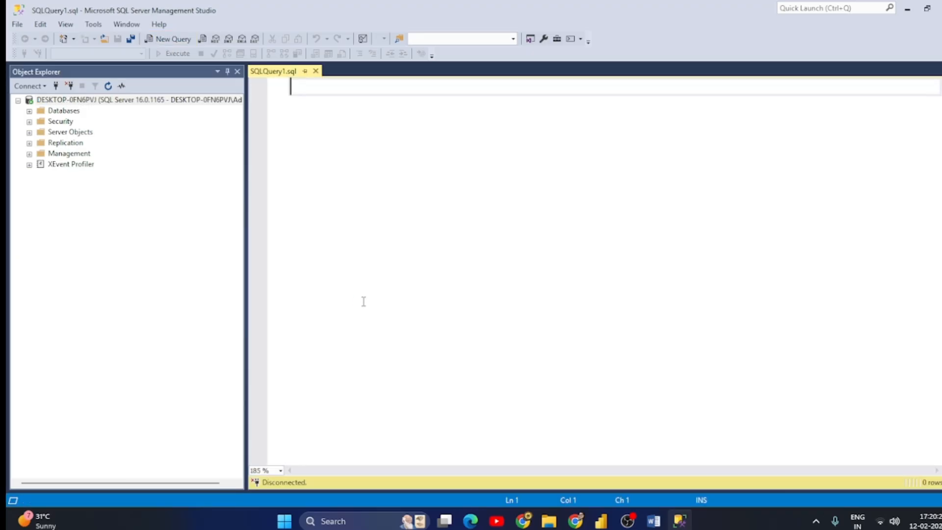
- Open the concection SQL script stored in the Desktop folder
left_click(17, 25)
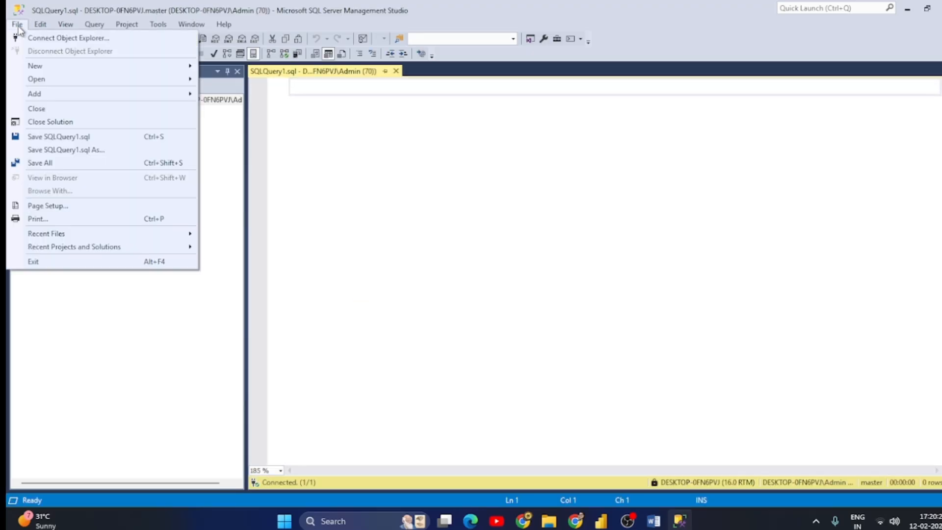
mouse_move(51, 82)
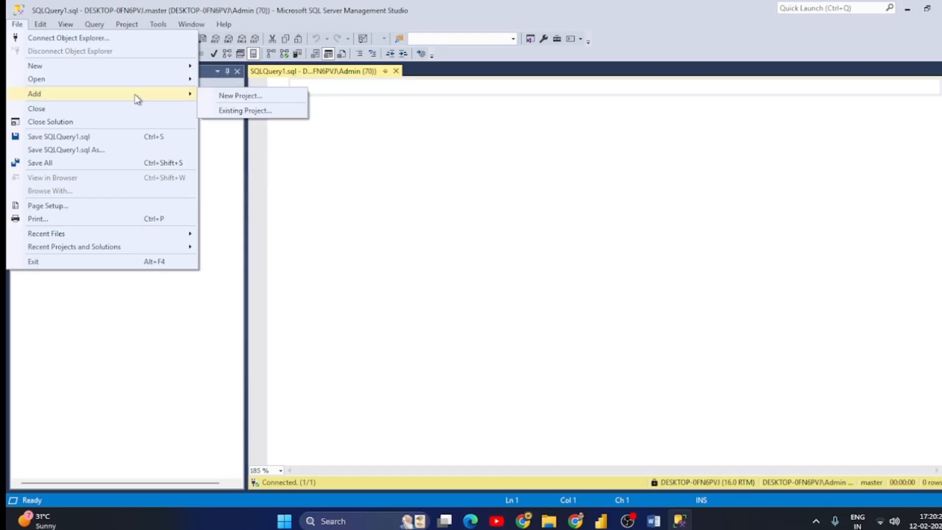
mouse_move(129, 80)
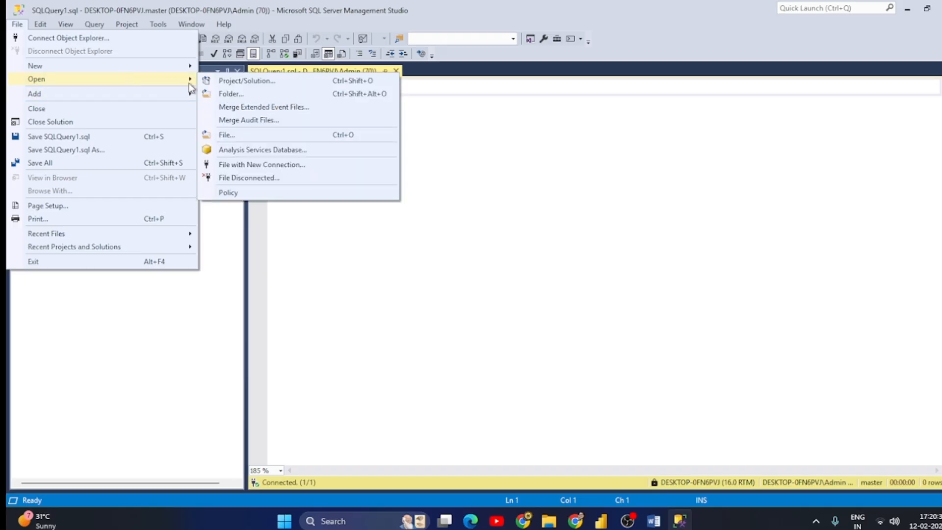
left_click(225, 134)
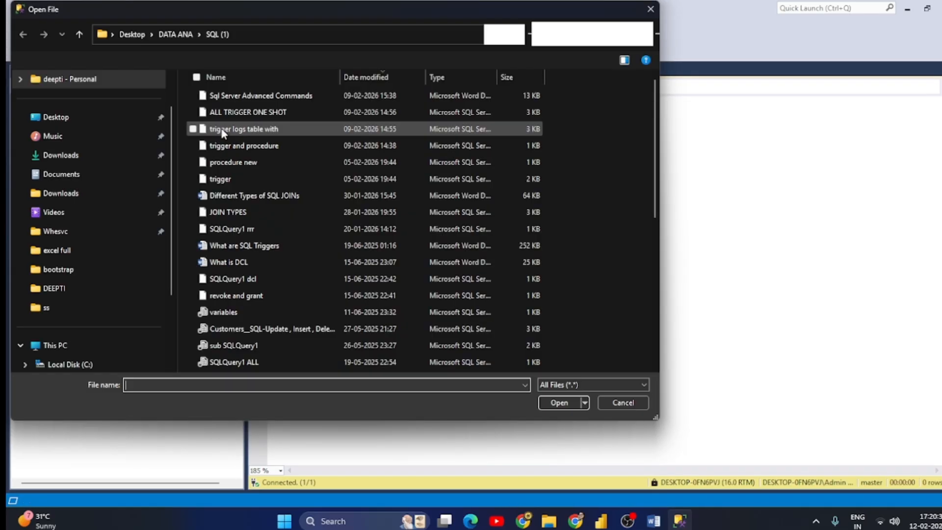
left_click(68, 120)
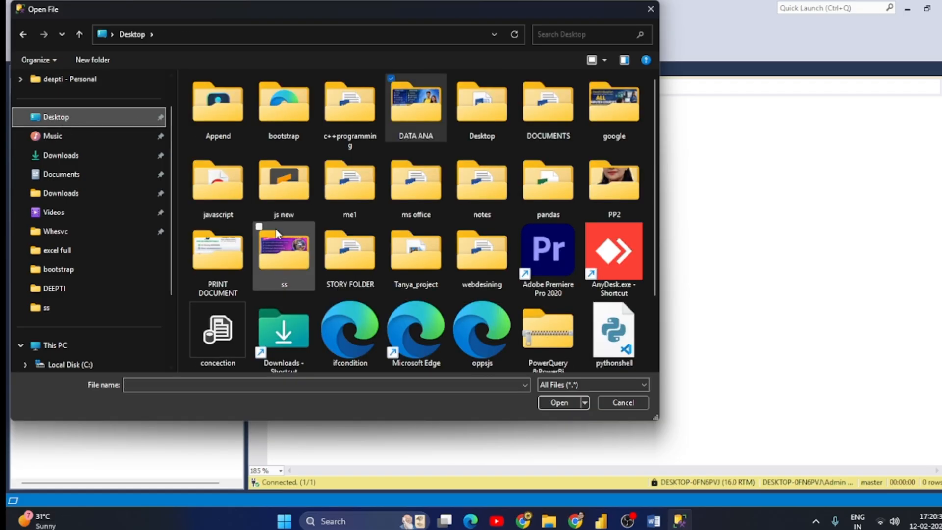
left_click(227, 343)
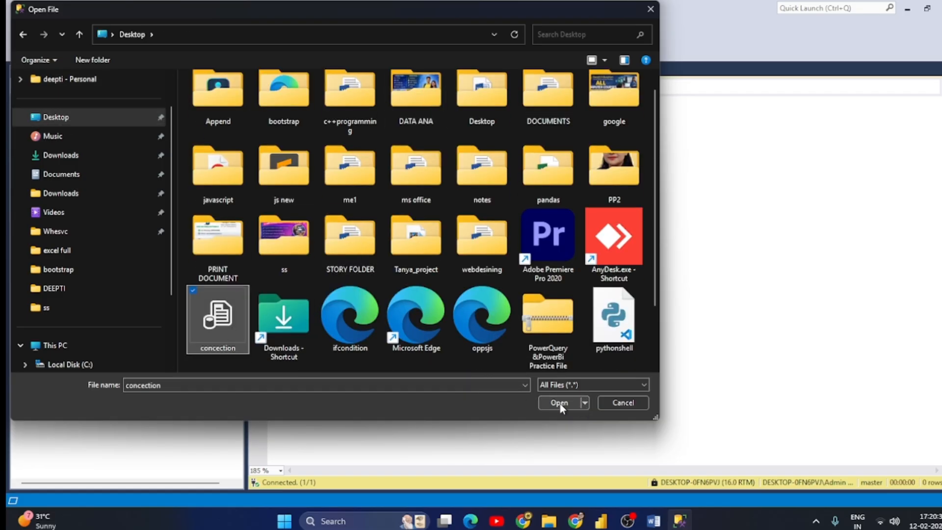
left_click(561, 404)
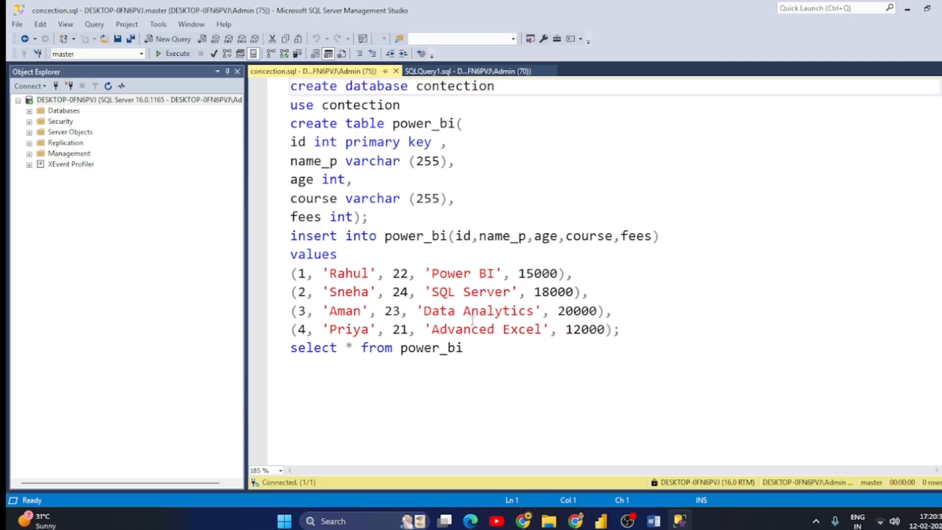
- Run only the "use contection" statement of the script to switch to that database
left_click_drag(526, 85, 269, 90)
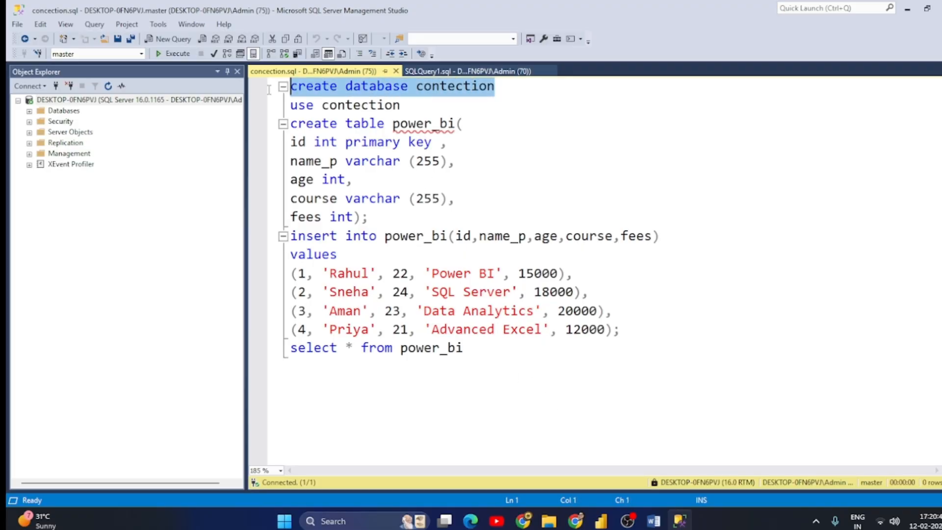
left_click(518, 137)
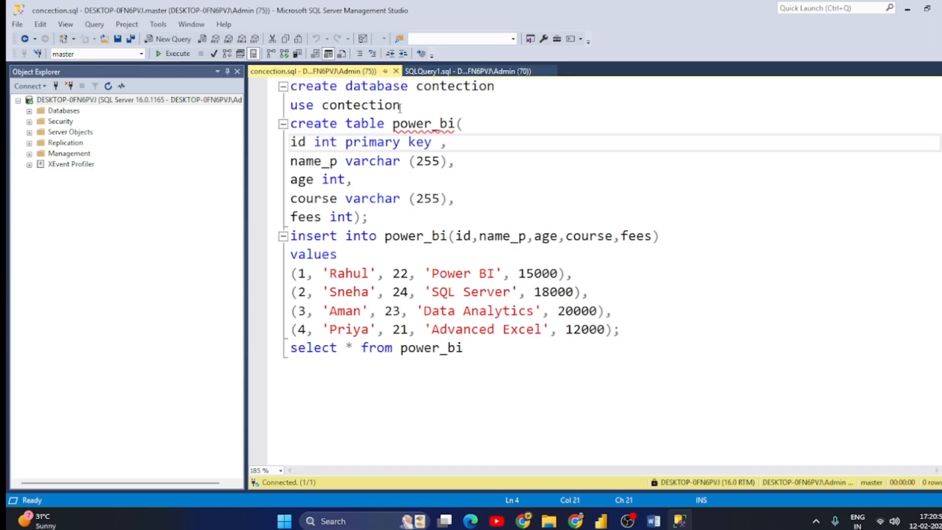
left_click_drag(400, 105, 244, 105)
key("F5")
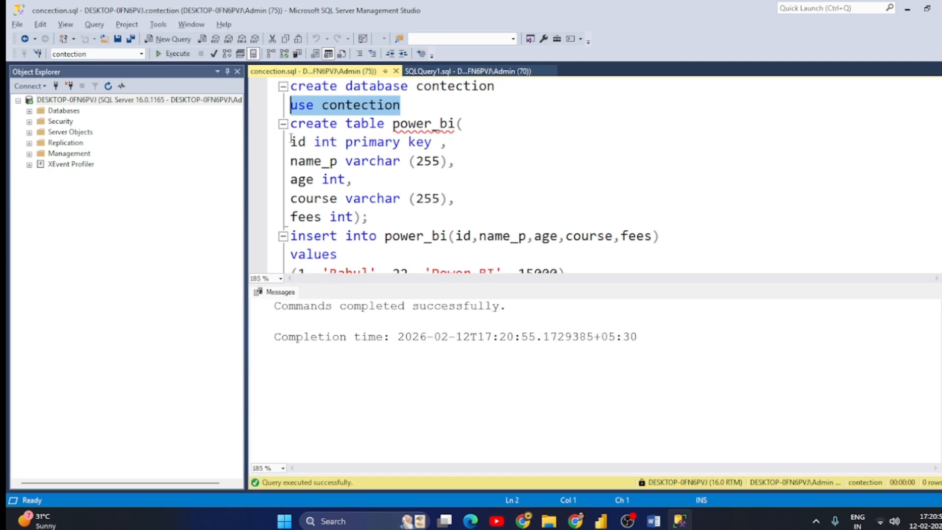
- Run only the "select * from power_bi" statement to list the table's rows
left_click(468, 148)
scroll(484, 195, "down", 2)
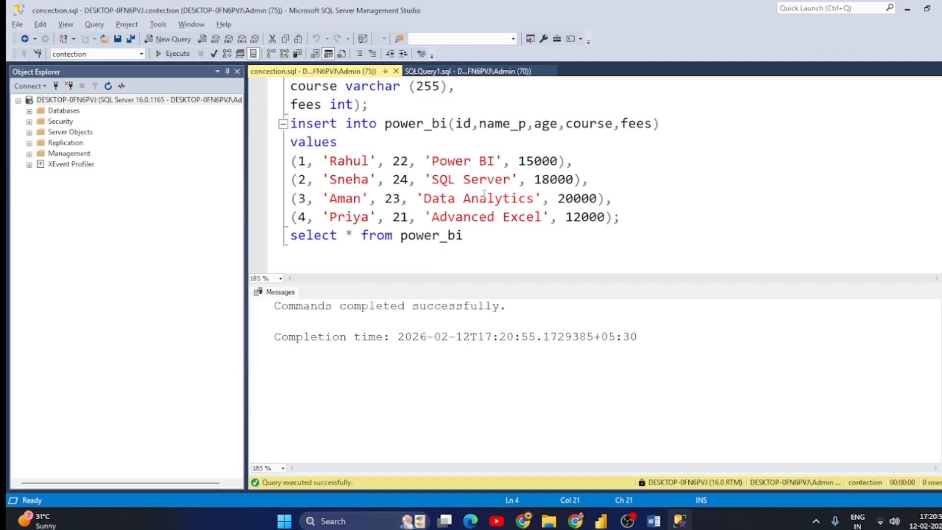
scroll(423, 227, "up", 1)
scroll(377, 152, "down", 2)
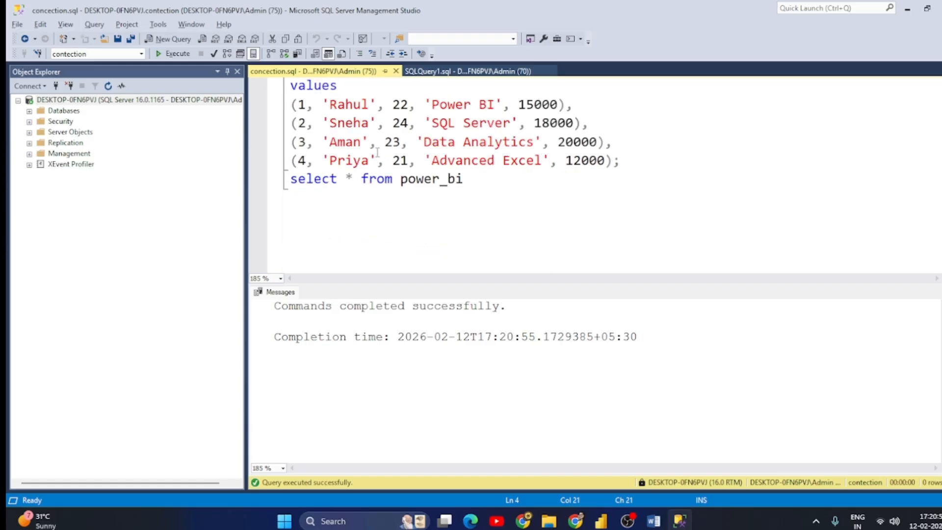
left_click_drag(465, 180, 261, 183)
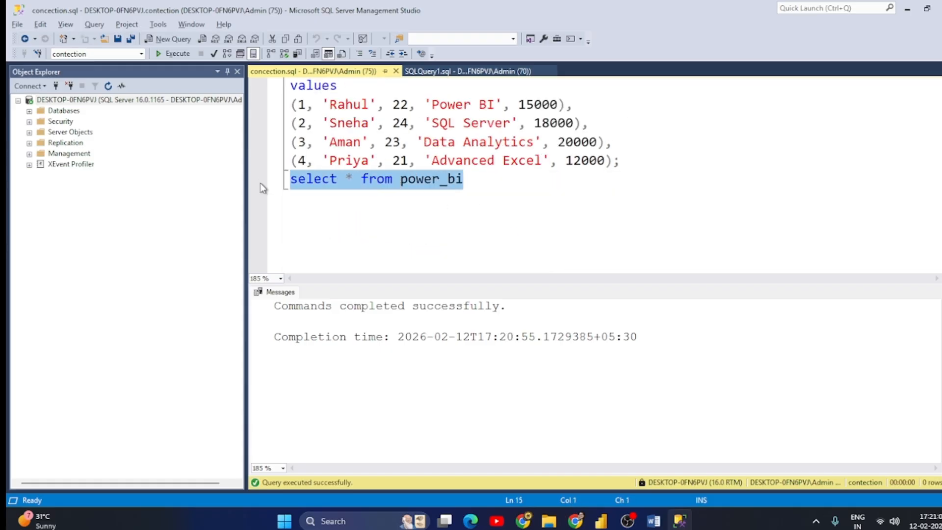
key("F5")
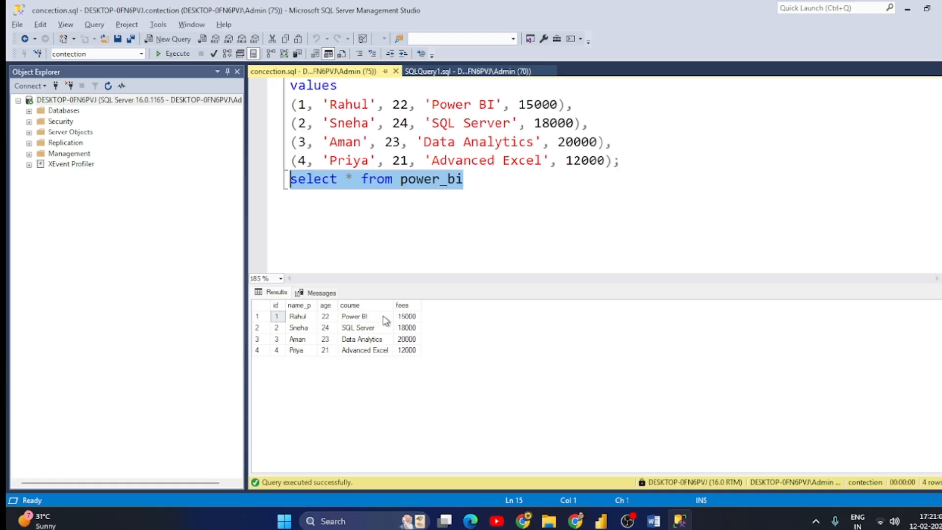
scroll(379, 269, "up", 2)
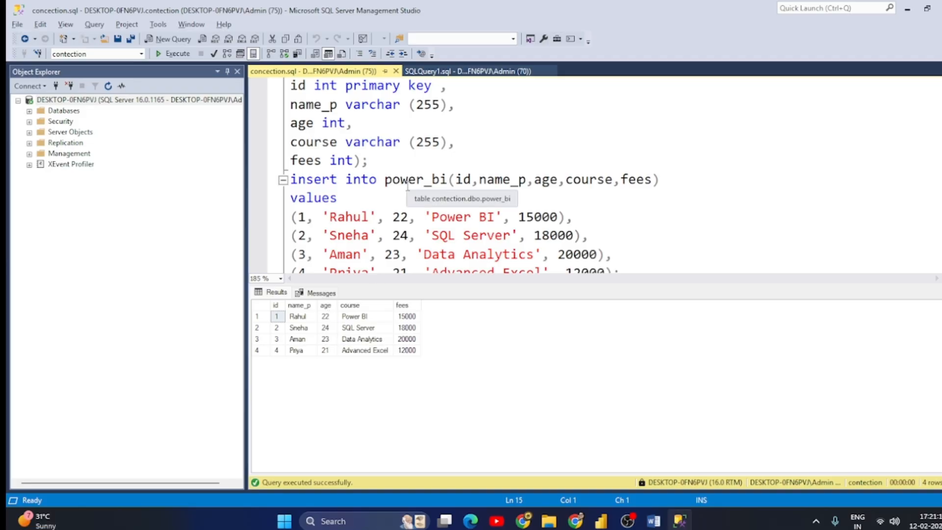
- Switch to Power BI Desktop and enter DESKTOP-0FN6PVJ as the server of the SQL Server database connection
left_click(601, 521)
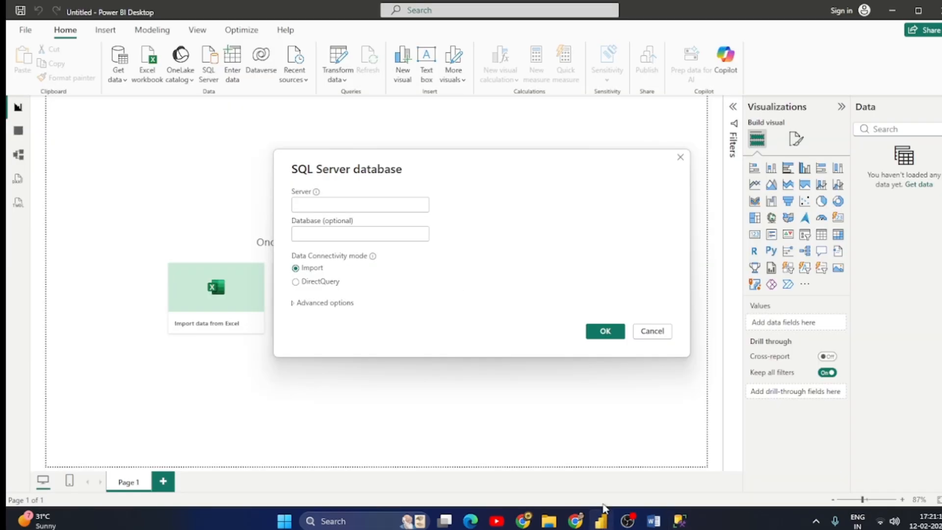
left_click(330, 204)
type("DESKTOP-0FN6PVJ")
- Copy the database name contection from the script in SQL Server Management Studio into the Power BI connection's database setting
left_click(321, 234)
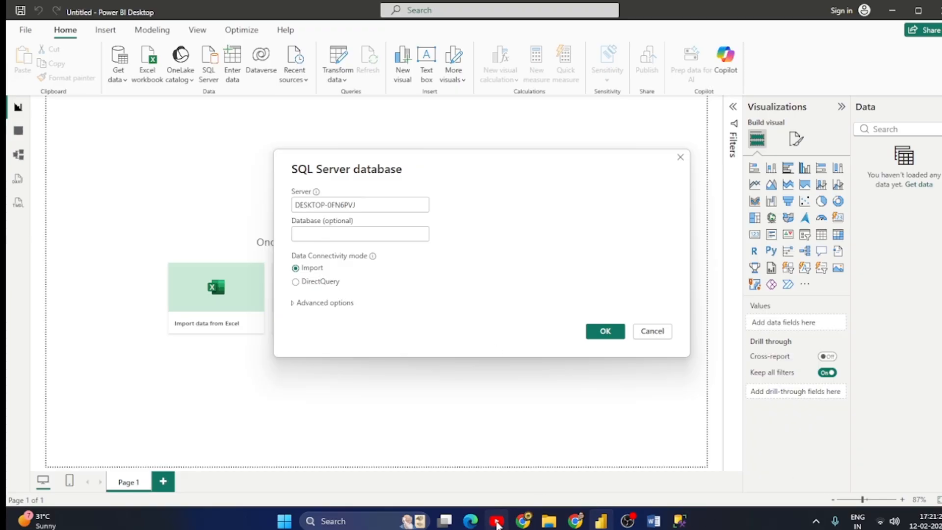
left_click(679, 522)
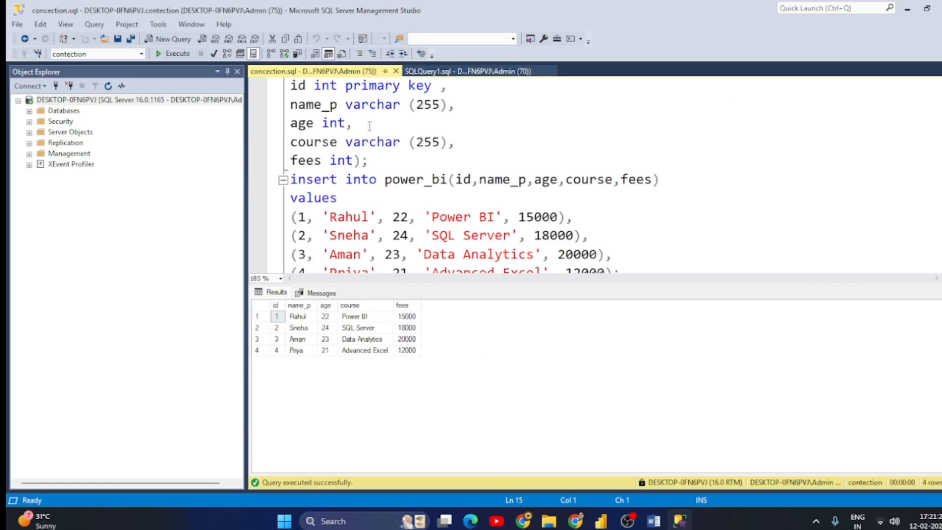
scroll(370, 126, "up", 1)
double_click(363, 105)
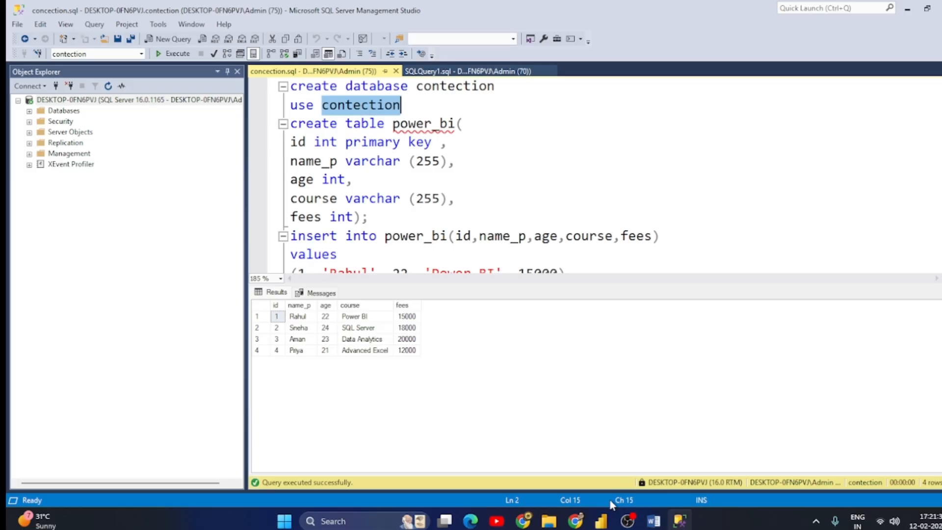
left_click(603, 525)
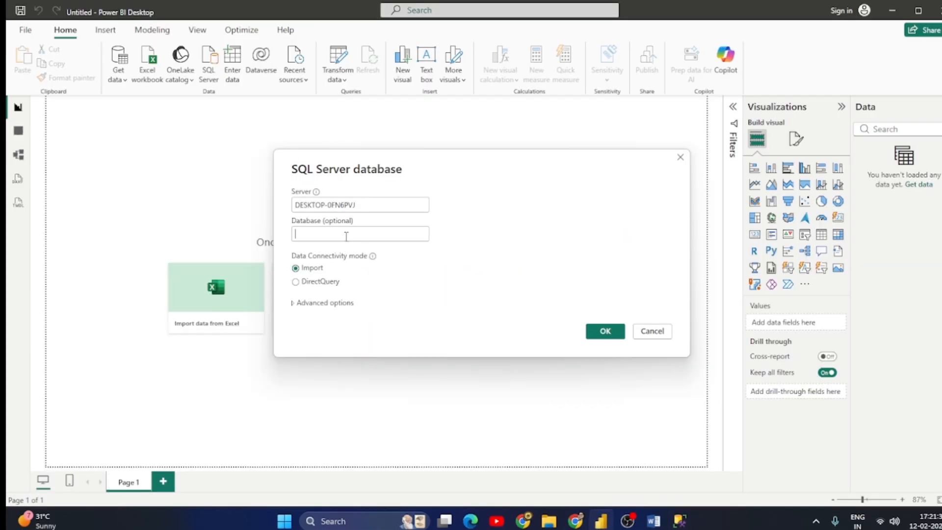
left_click(346, 236)
type("contection")
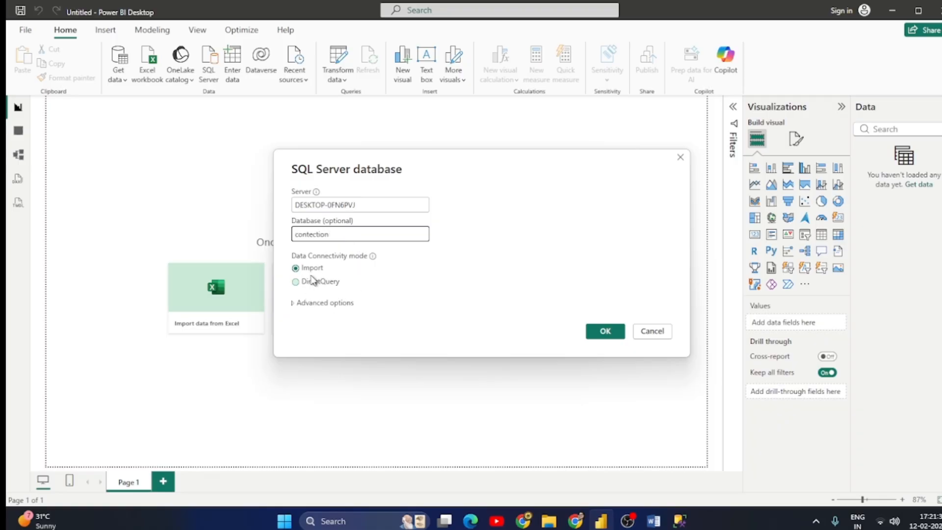
- Connect in Import mode, load the power_bi table, and display its rows in Table view
left_click(604, 330)
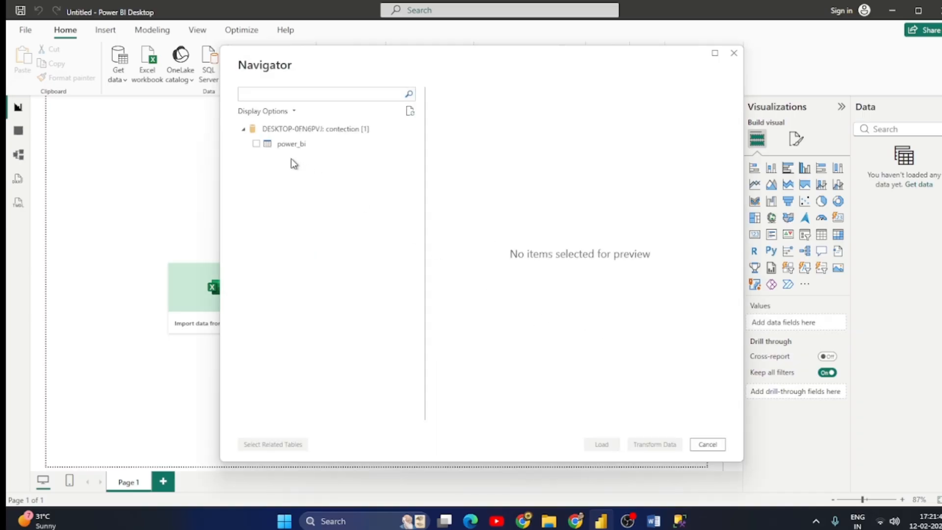
left_click(256, 144)
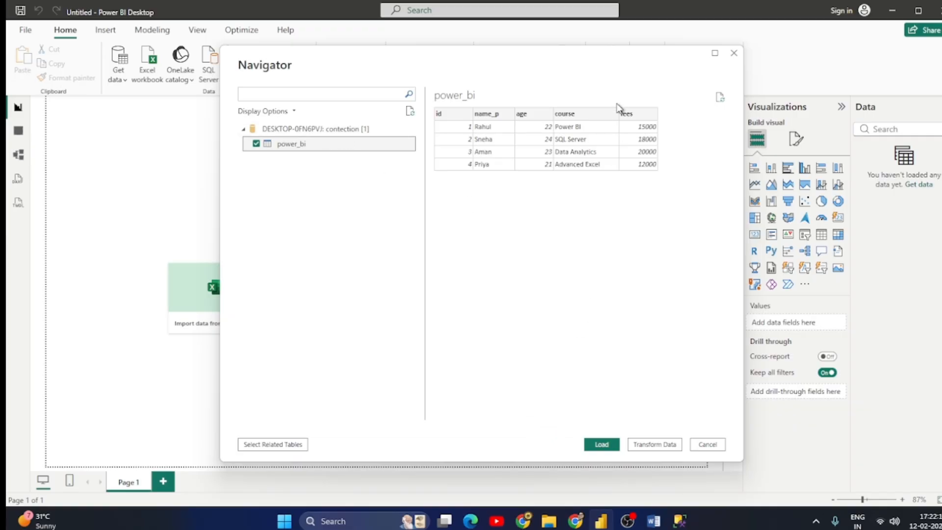
left_click(596, 446)
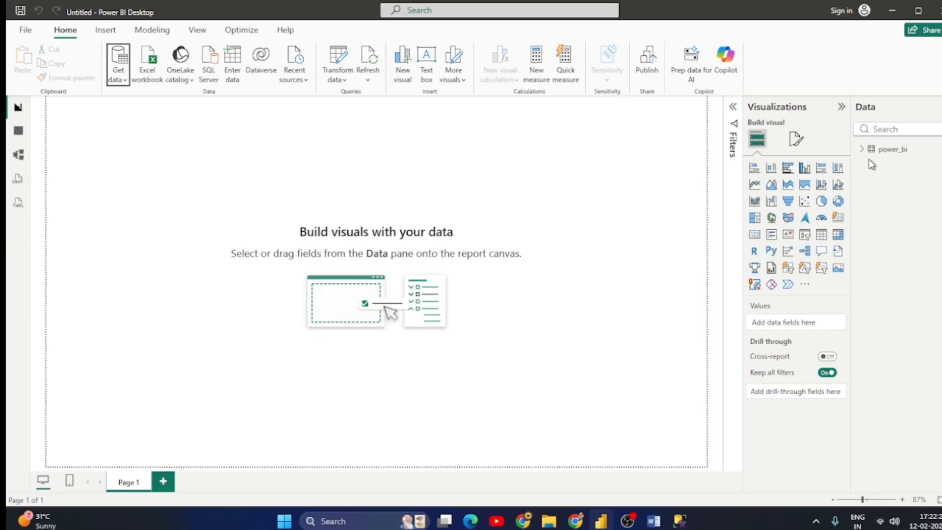
left_click(18, 132)
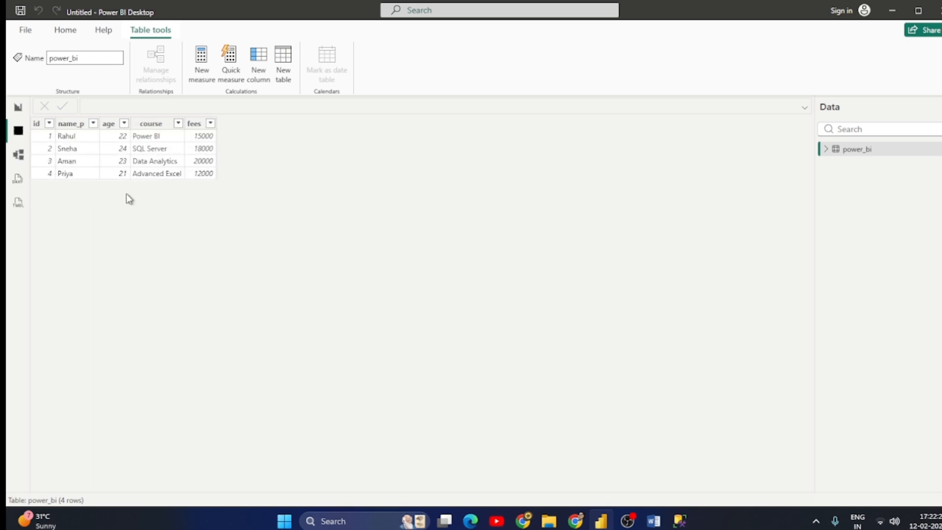
- Add a pie chart to the report page, enlarge it and place it near the middle of the canvas
left_click(16, 108)
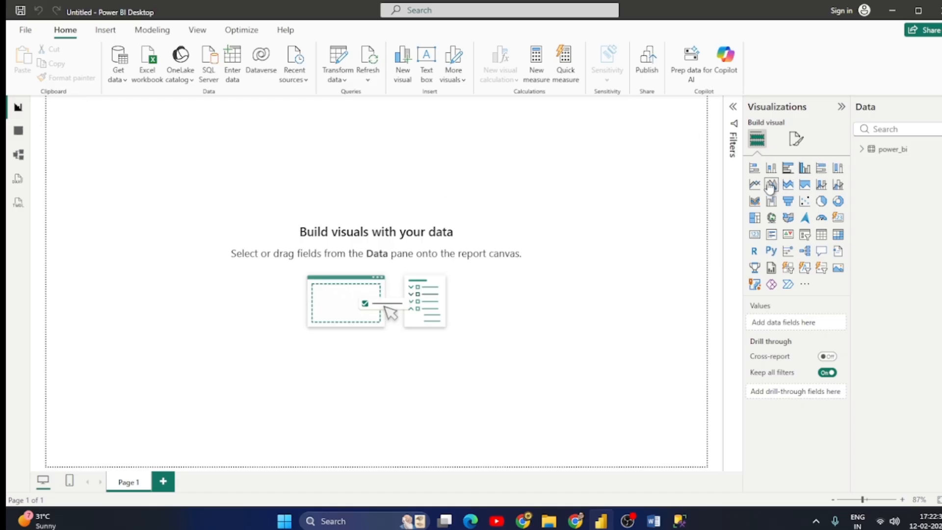
left_click(822, 206)
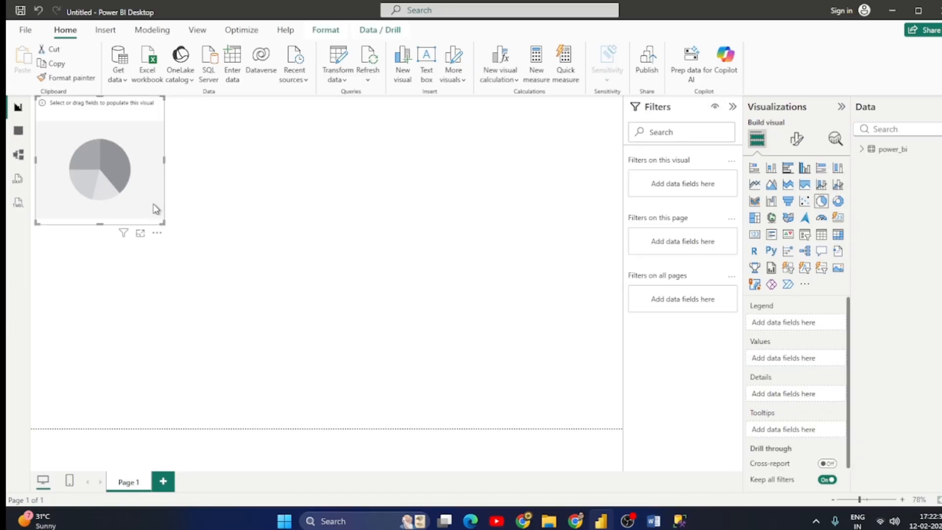
left_click_drag(153, 206, 456, 339)
left_click(366, 267)
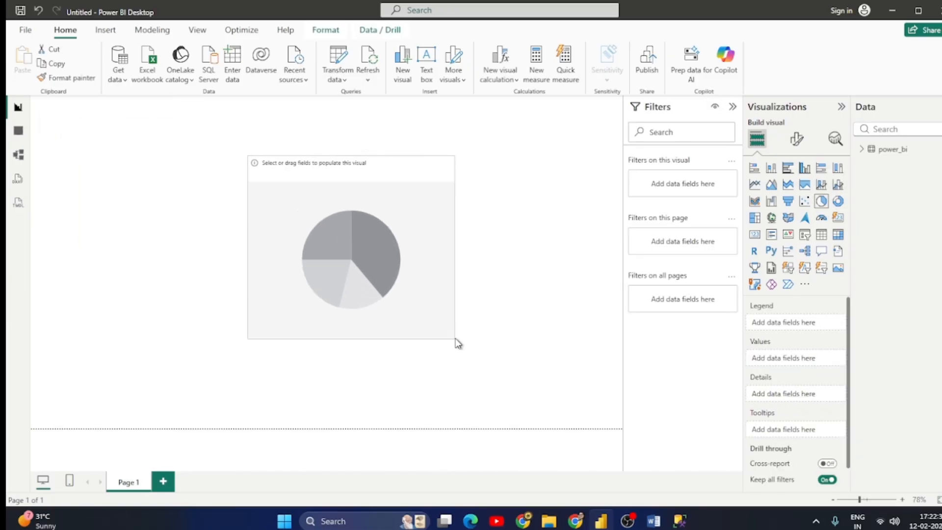
- Populate the pie chart from the power_bi table with name_p as legend, course as details and the sum of fees as values
left_click(862, 149)
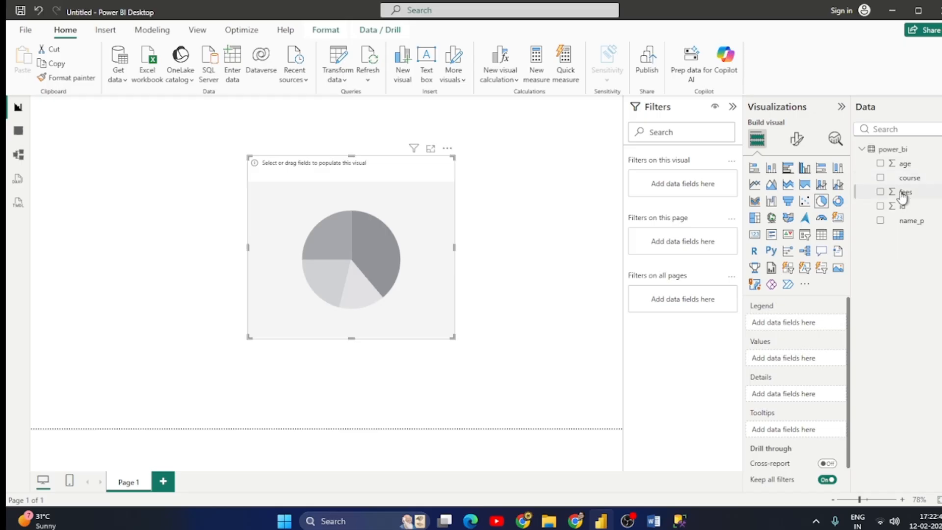
left_click(880, 221)
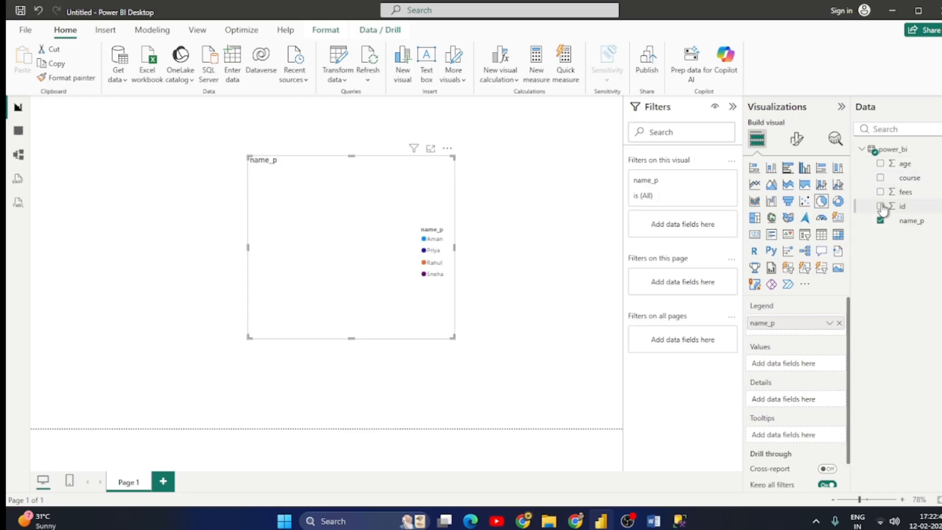
left_click(880, 178)
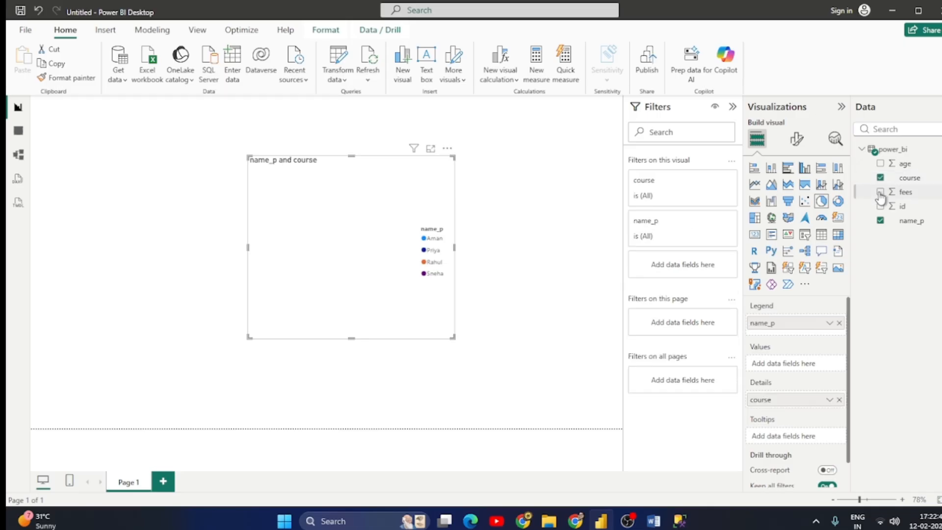
left_click(880, 192)
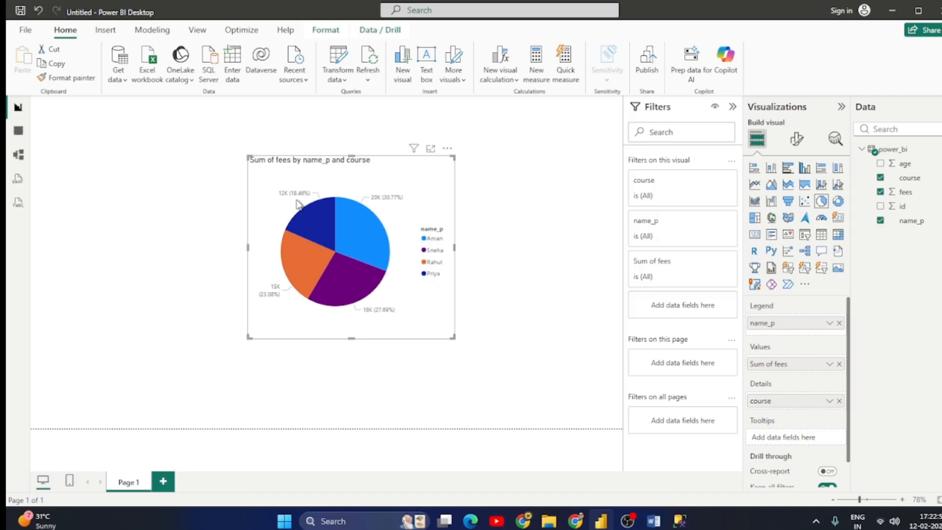
- Convert the pie chart to a stacked column chart, enlarge it and shift it slightly up and left on the canvas
left_click(771, 169)
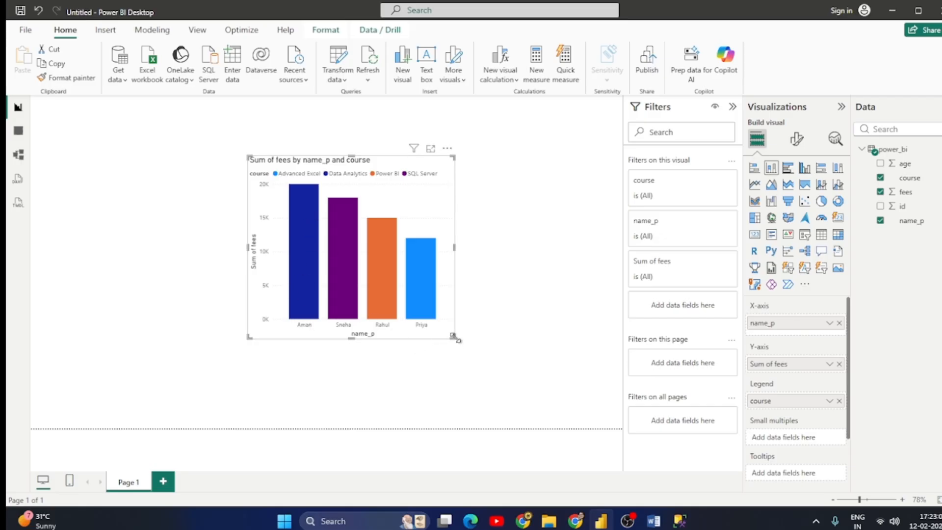
left_click_drag(454, 338, 557, 410)
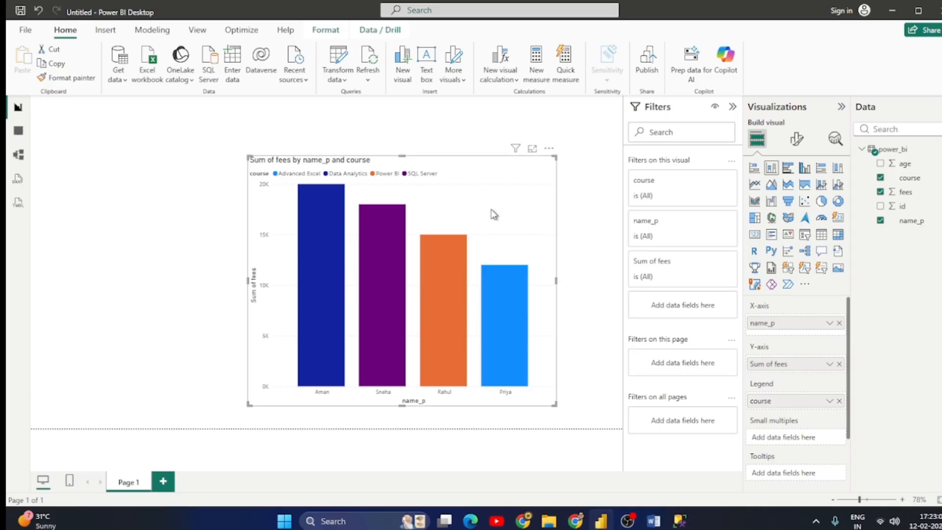
left_click_drag(492, 212, 455, 203)
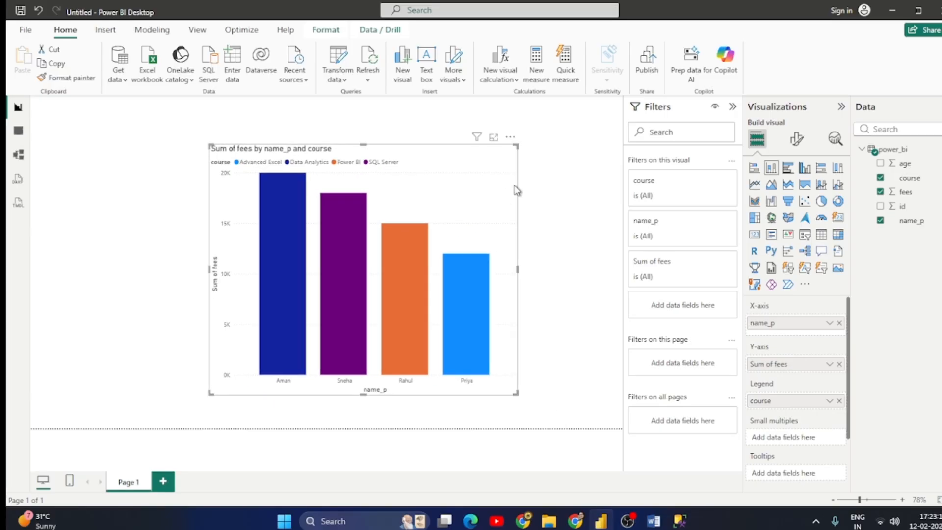
left_click(548, 179)
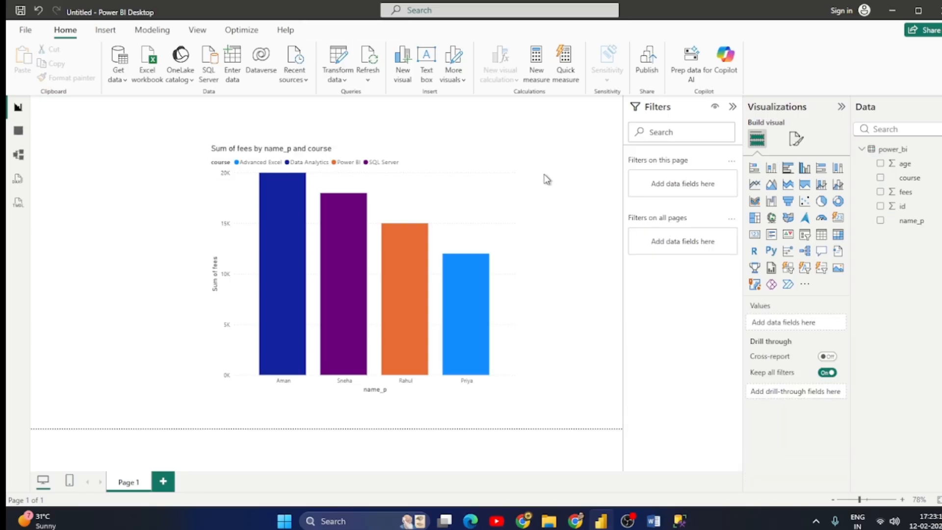
left_click(457, 164)
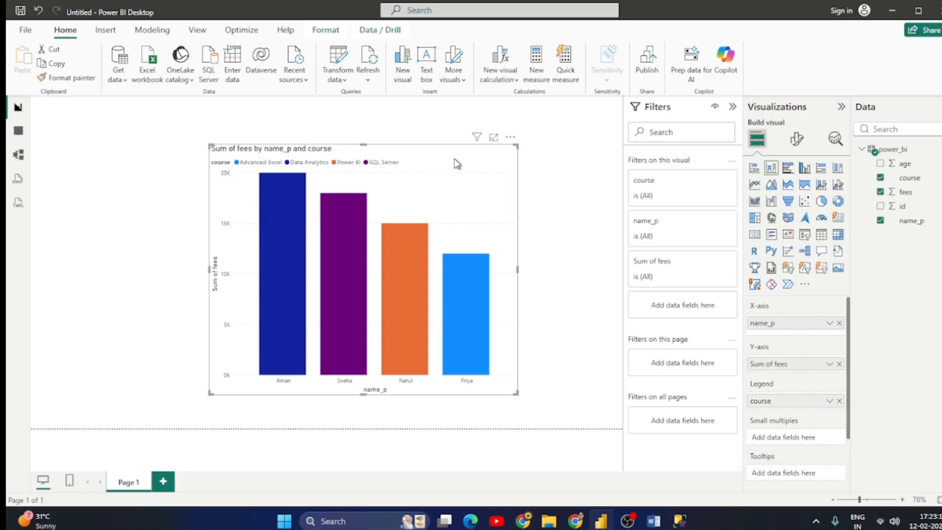
left_click(550, 138)
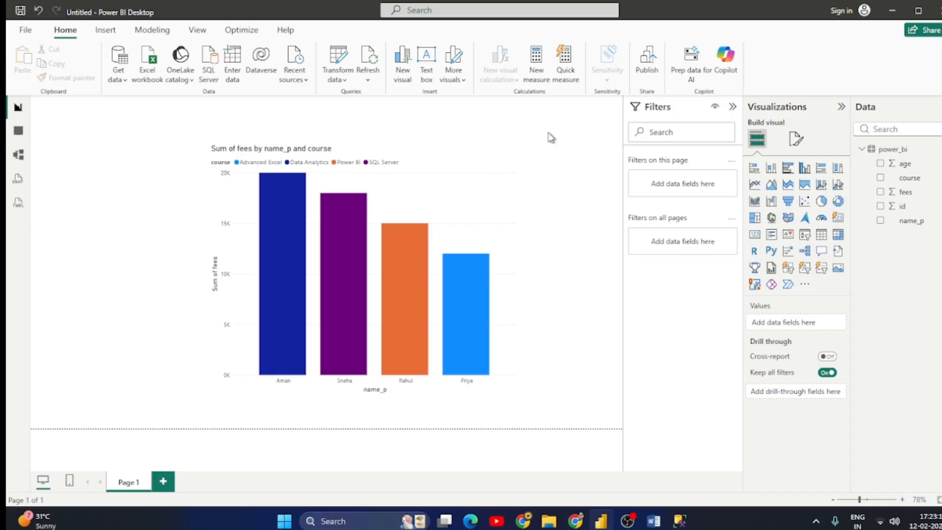
left_click(479, 177)
left_click(550, 173)
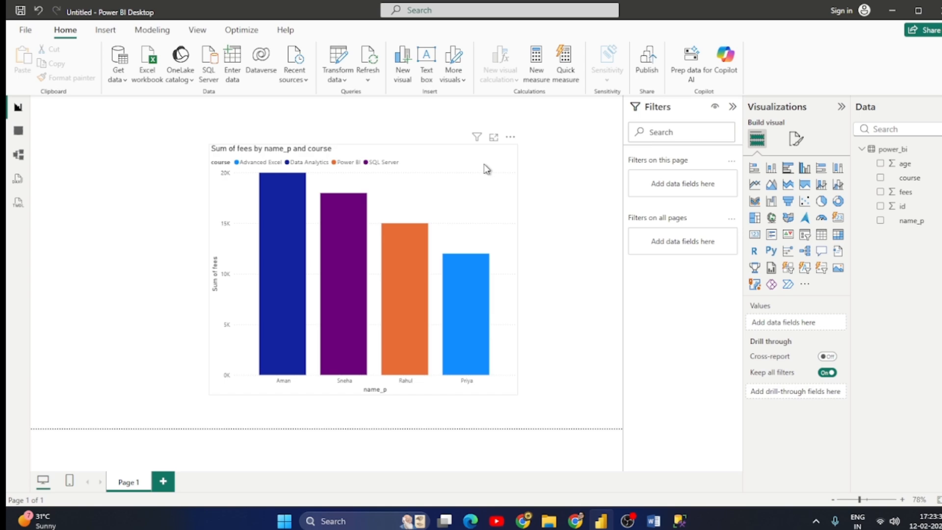
left_click(506, 150)
left_click(562, 163)
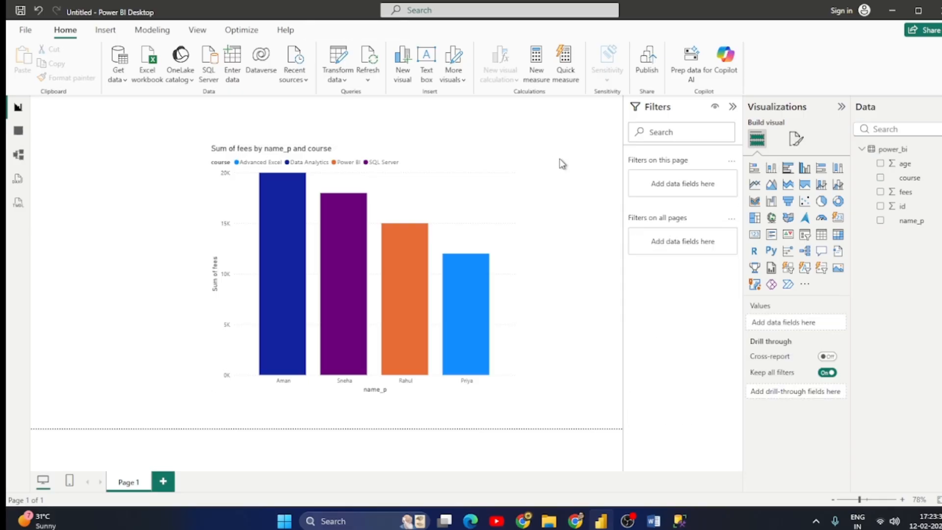